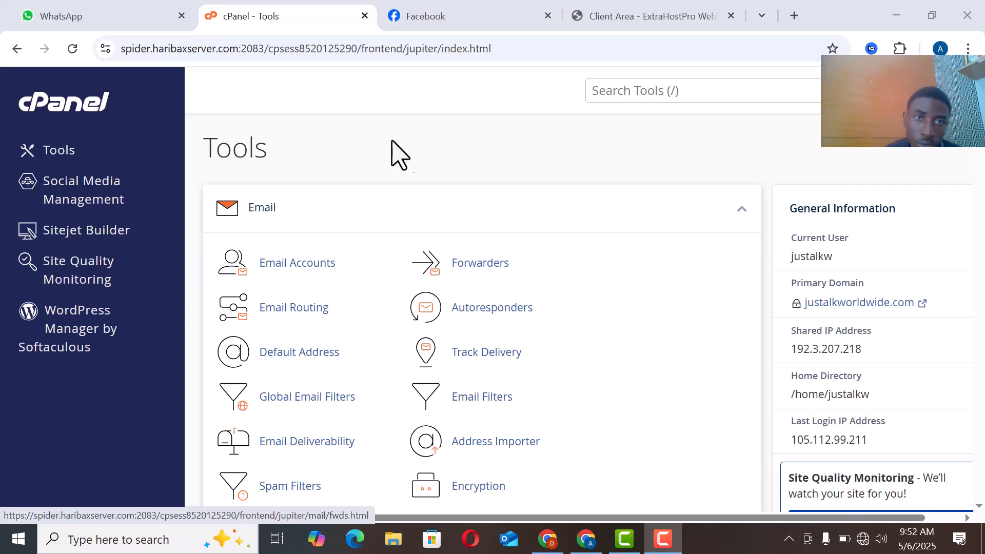
pyautogui.middleClick(291, 133)
pyautogui.scroll(1, 298, 180)
pyautogui.scroll(-6, 275, 279)
pyautogui.scroll(-3, 314, 173)
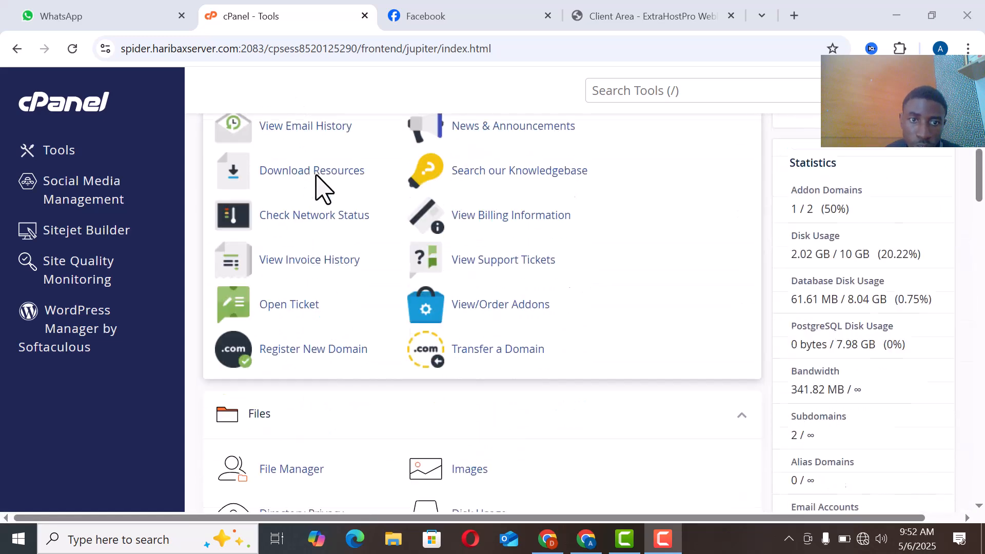
pyautogui.scroll(-2, 283, 312)
pyautogui.scroll(11, 301, 291)
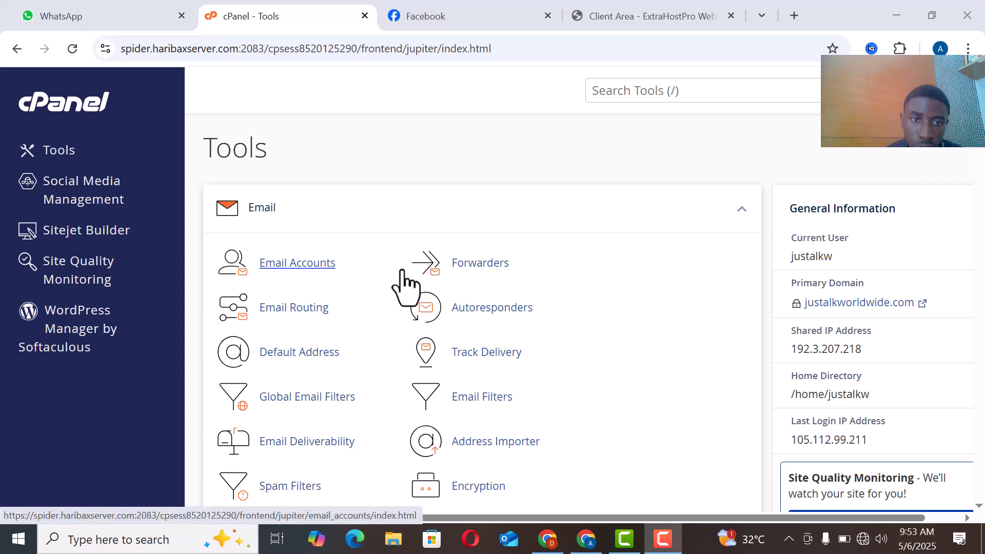
# Step: Go to the Email Accounts list and open the form for creating a new email account
pyautogui.click(325, 286)
pyautogui.scroll(-1, 359, 331)
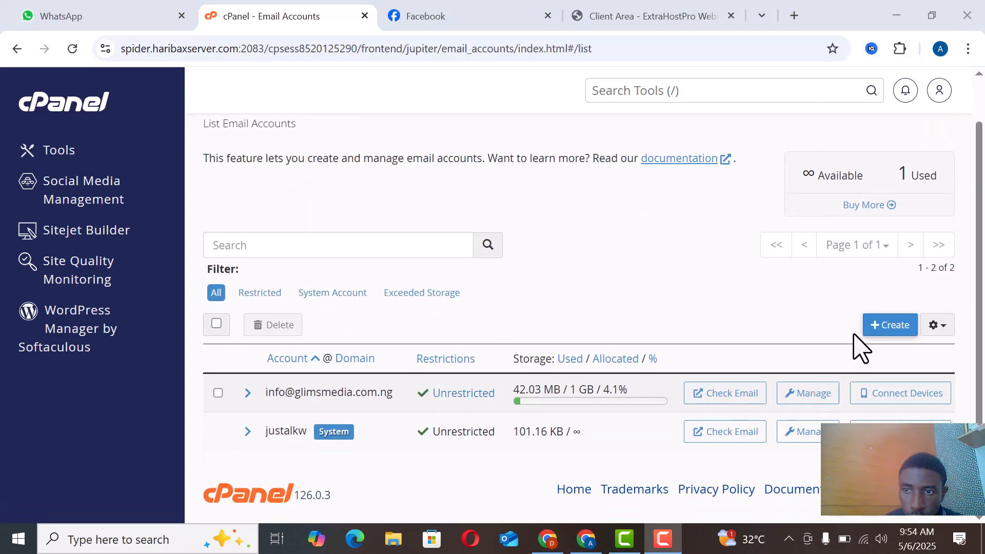
pyautogui.click(885, 329)
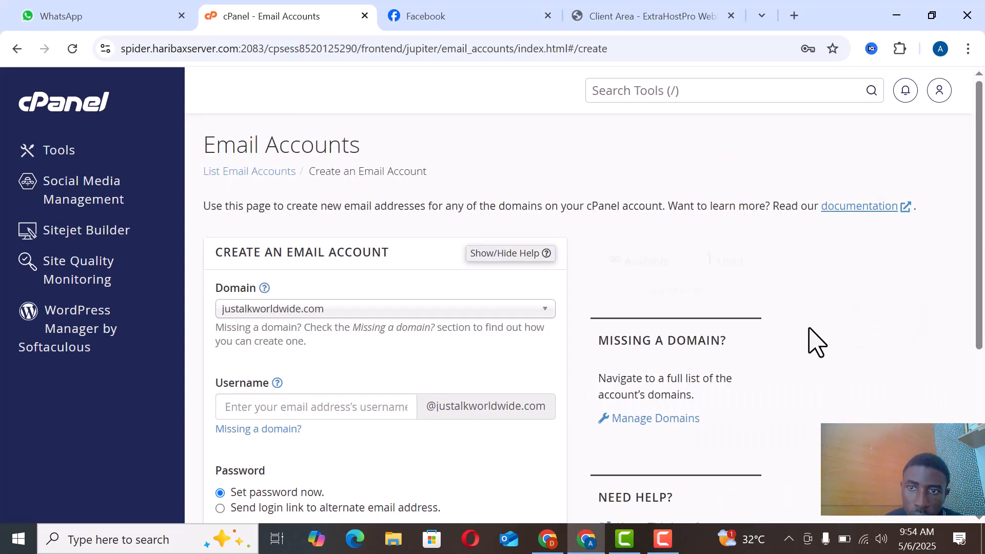
pyautogui.click(531, 314)
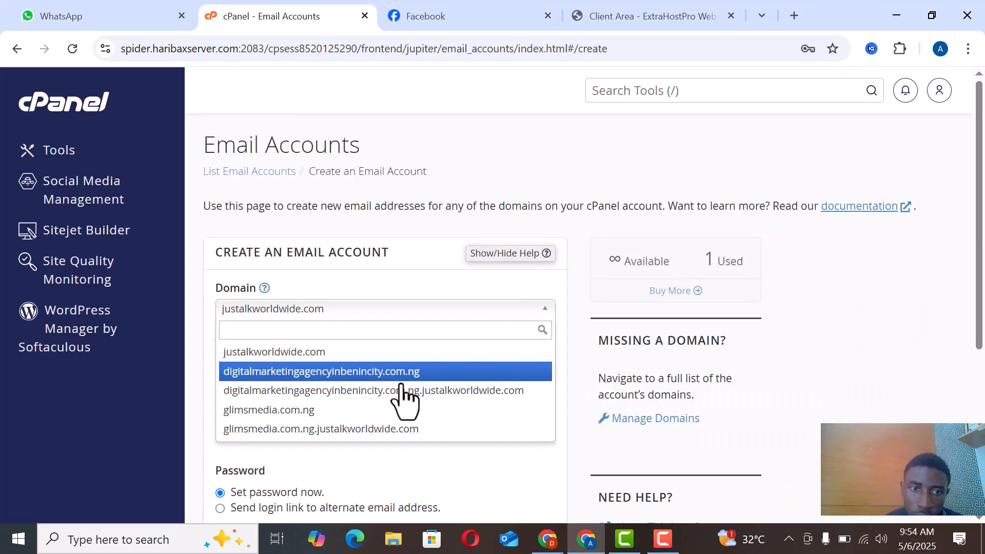
pyautogui.click(398, 409)
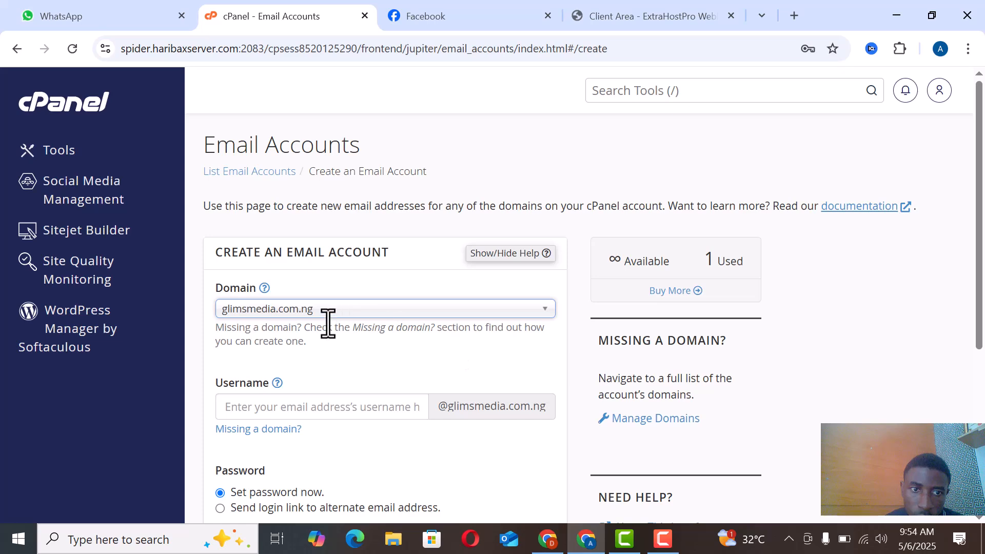
pyautogui.scroll(-1, 380, 331)
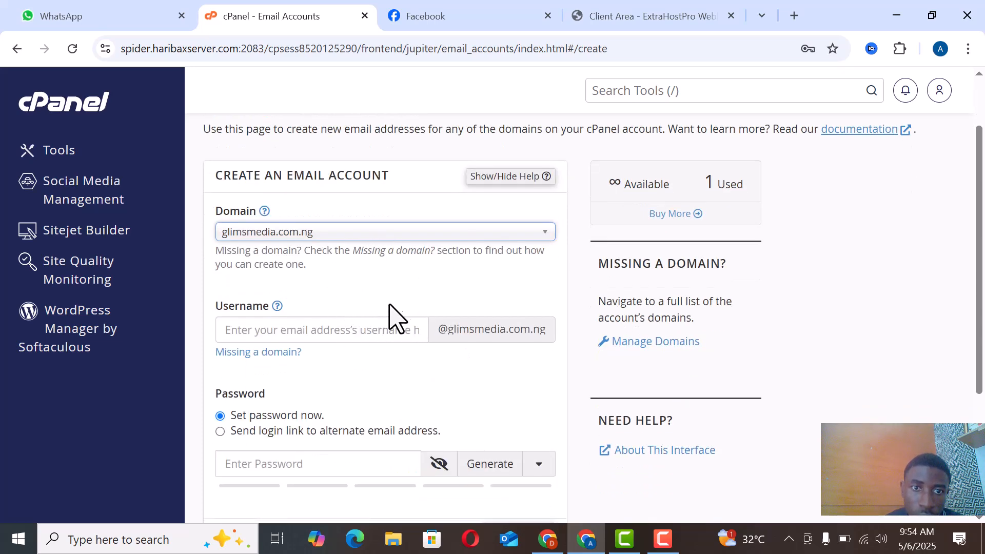
pyautogui.click(320, 333)
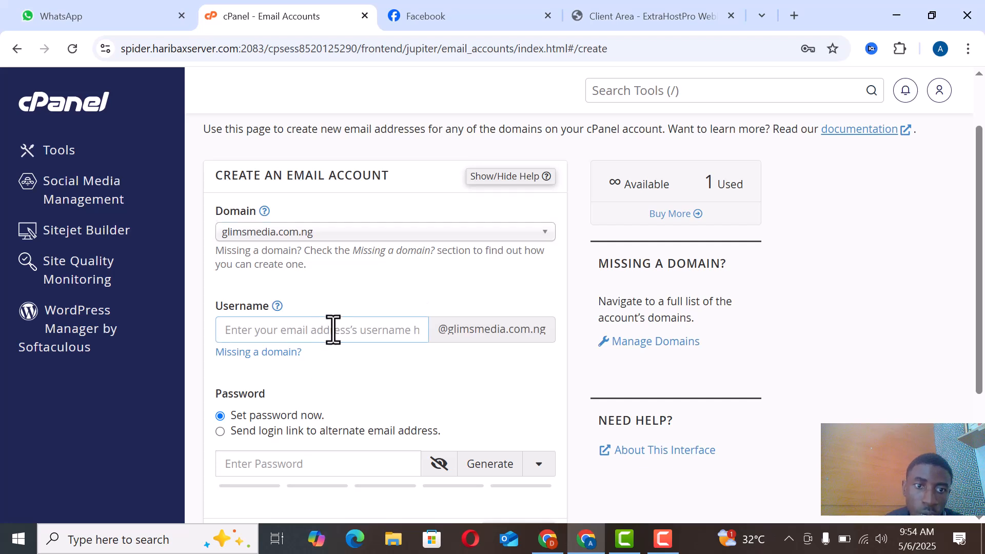
pyautogui.write('supp')
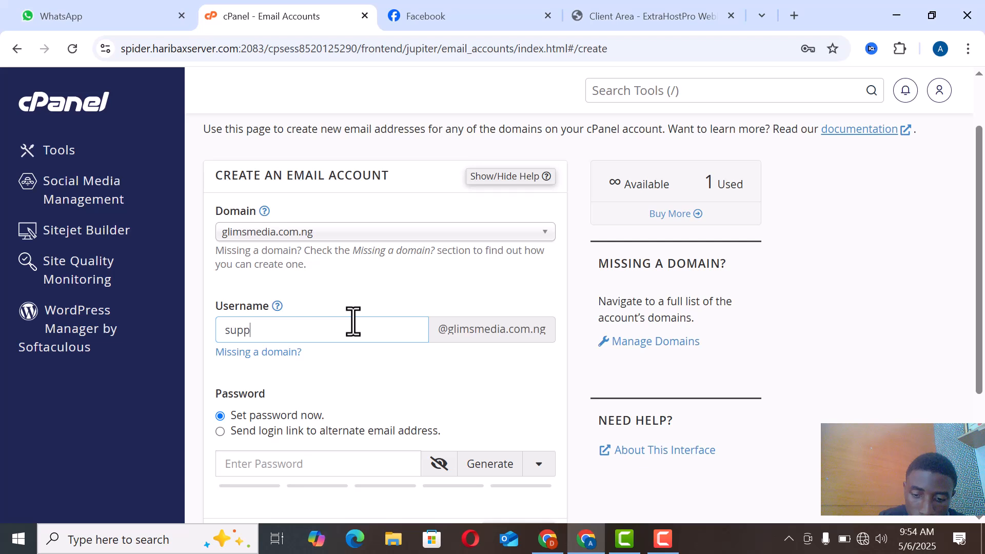
# Step: Enter the account password for the new support mailbox and create the email account
pyautogui.press('Tab')
pyautogui.press('Tab')
pyautogui.press('Tab')
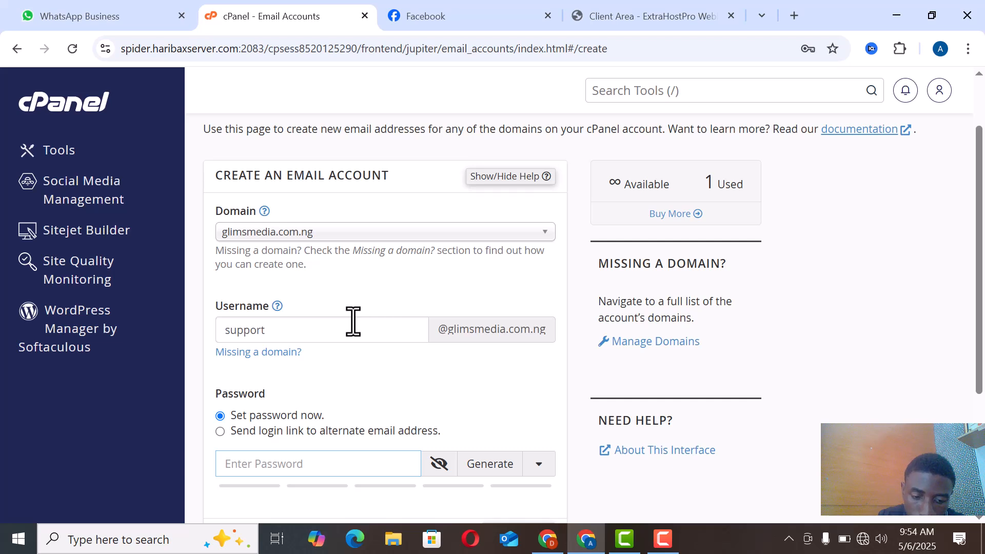
pyautogui.write('•••••')
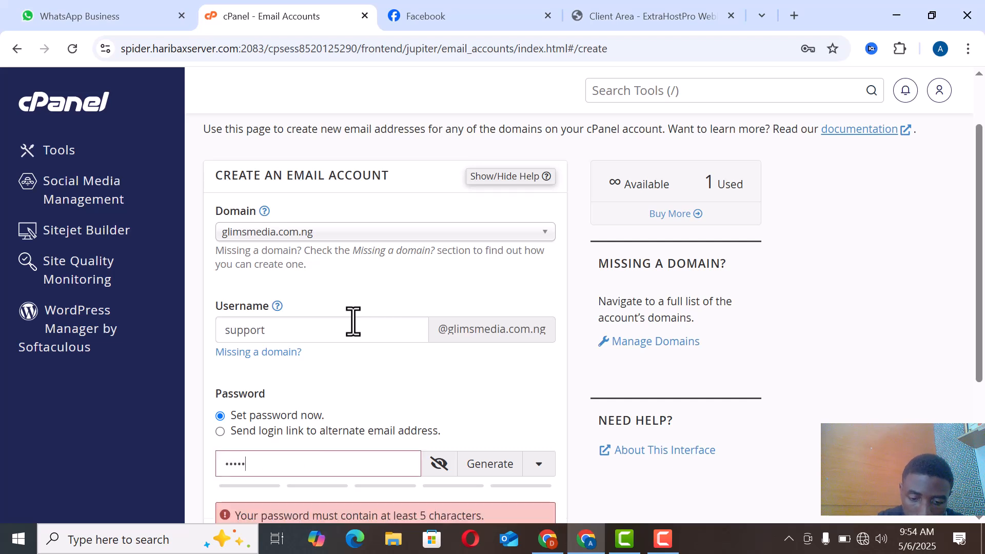
pyautogui.write('•••••••')
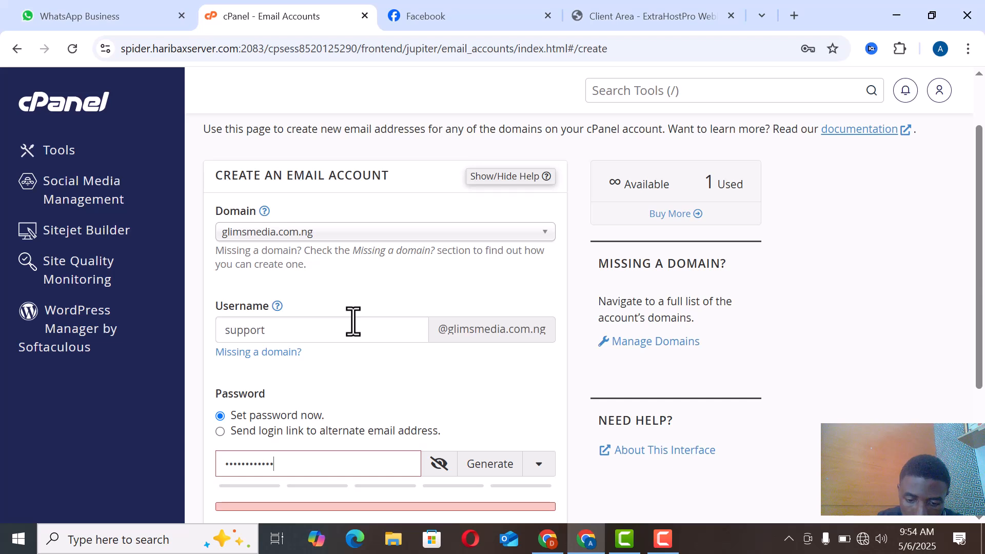
pyautogui.write('••')
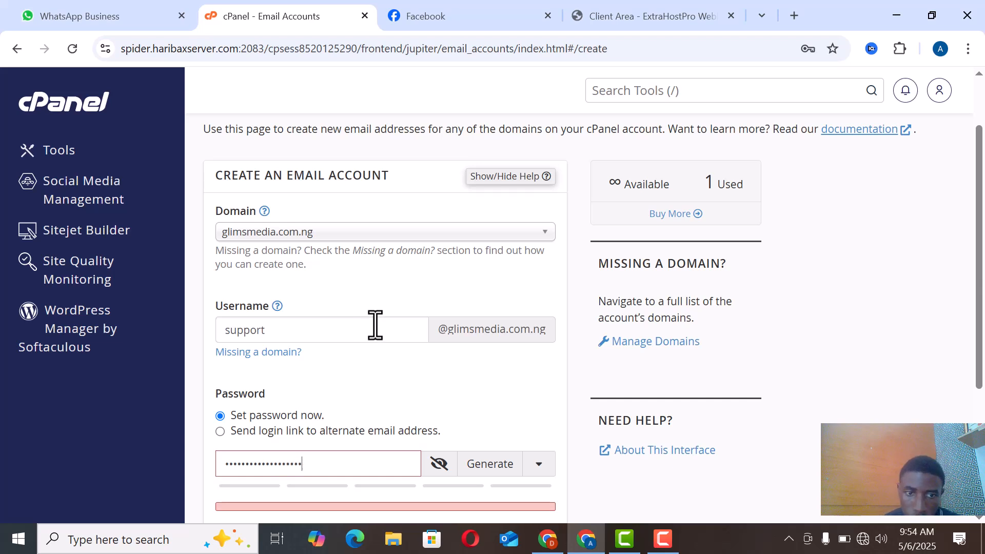
pyautogui.scroll(-4, 395, 339)
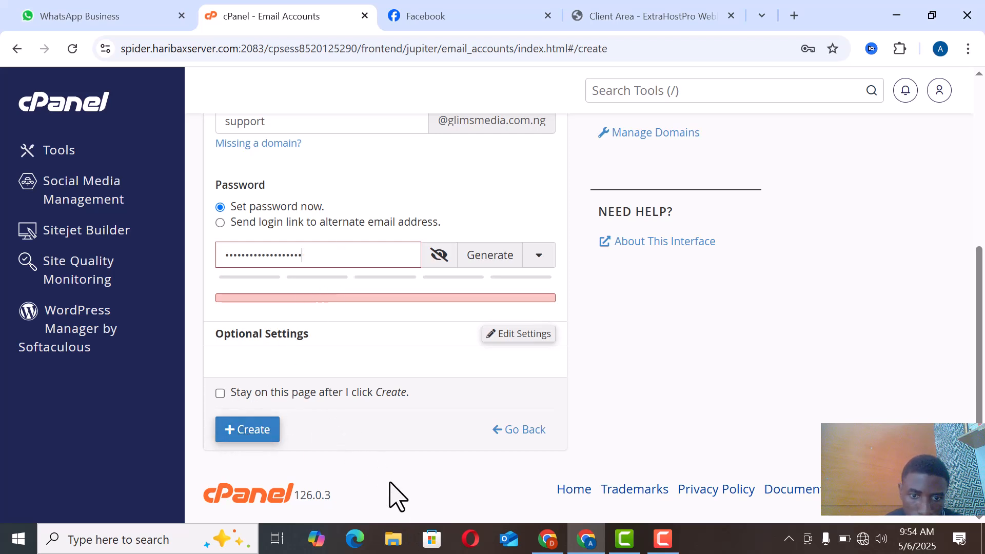
pyautogui.press('Return')
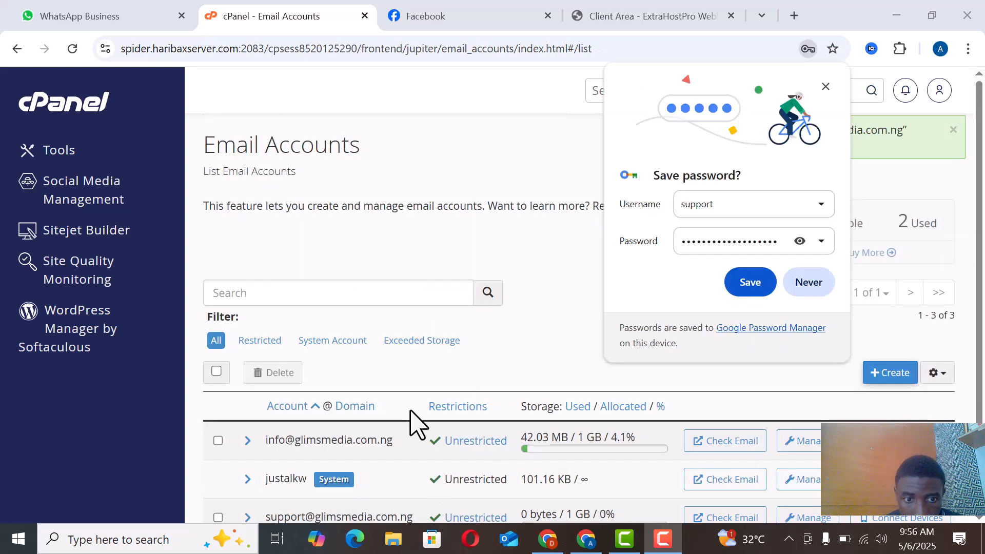
# Step: Dismiss the browser's save-password prompt and open the new support account's inbox in Roundcube webmail
pyautogui.scroll(-2, 449, 401)
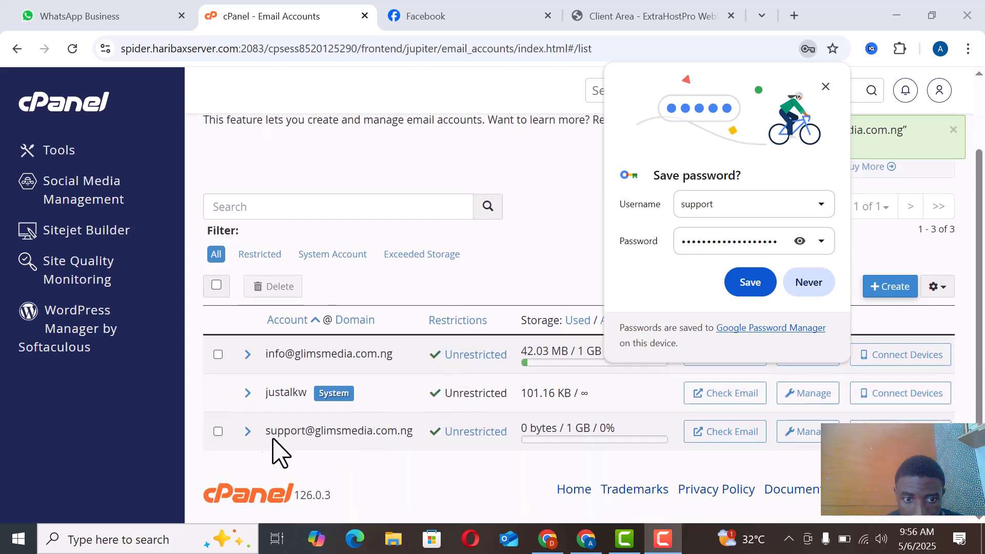
pyautogui.moveTo(265, 434); pyautogui.dragTo(423, 448)
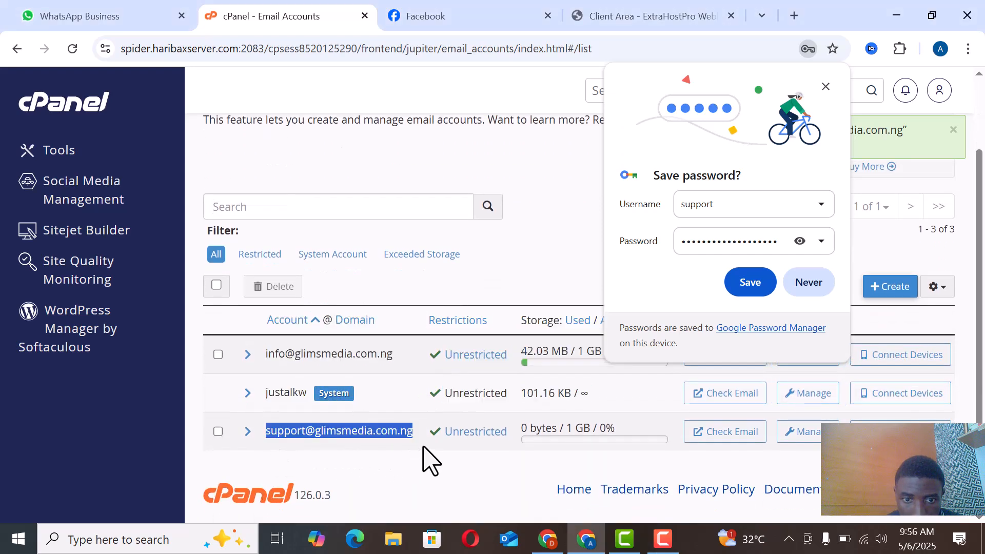
pyautogui.click(826, 87)
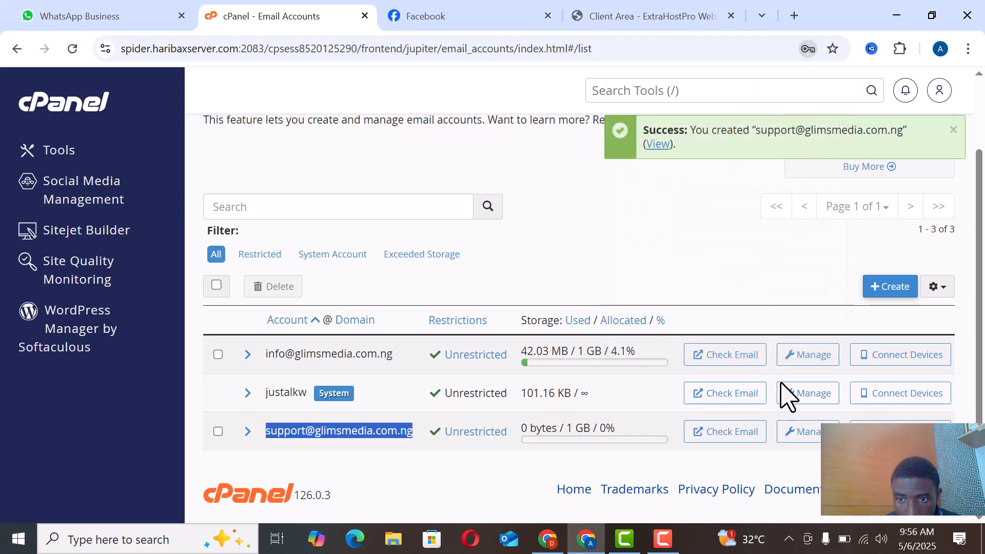
pyautogui.click(759, 431)
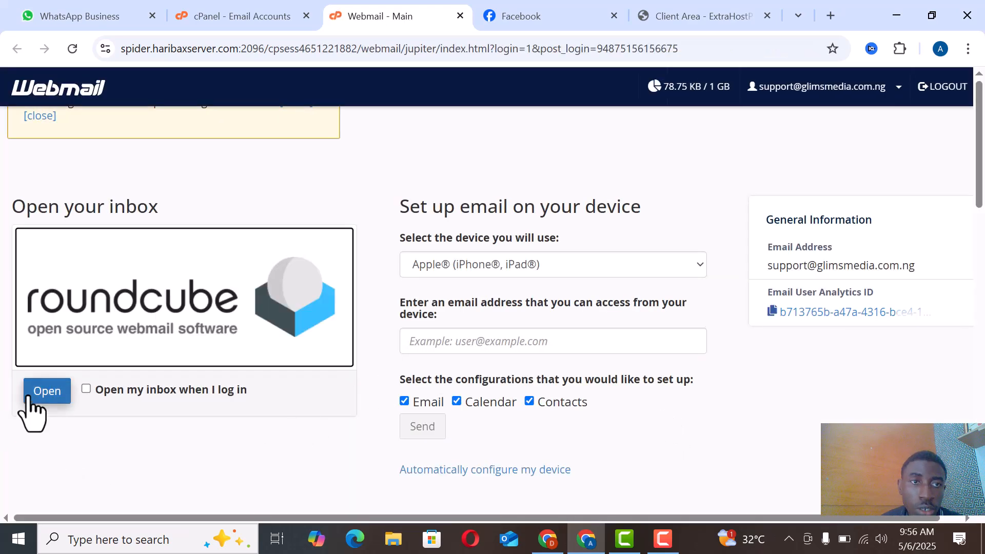
pyautogui.click(35, 395)
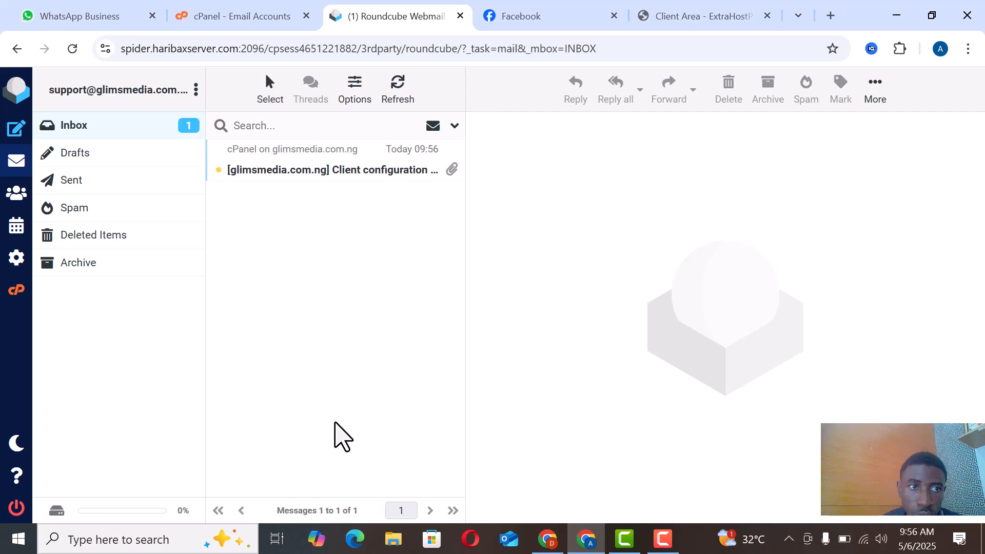
# Step: Open the client configuration message in the inbox and read through its mail, calendar and contact server settings
pyautogui.click(332, 169)
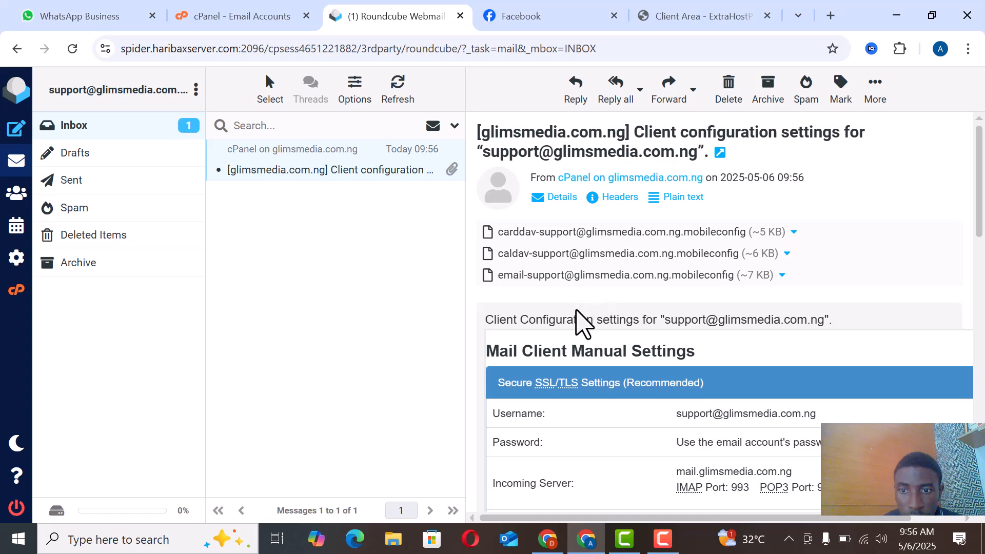
pyautogui.scroll(-3, 582, 313)
pyautogui.scroll(-5, 577, 308)
pyautogui.scroll(-5, 570, 288)
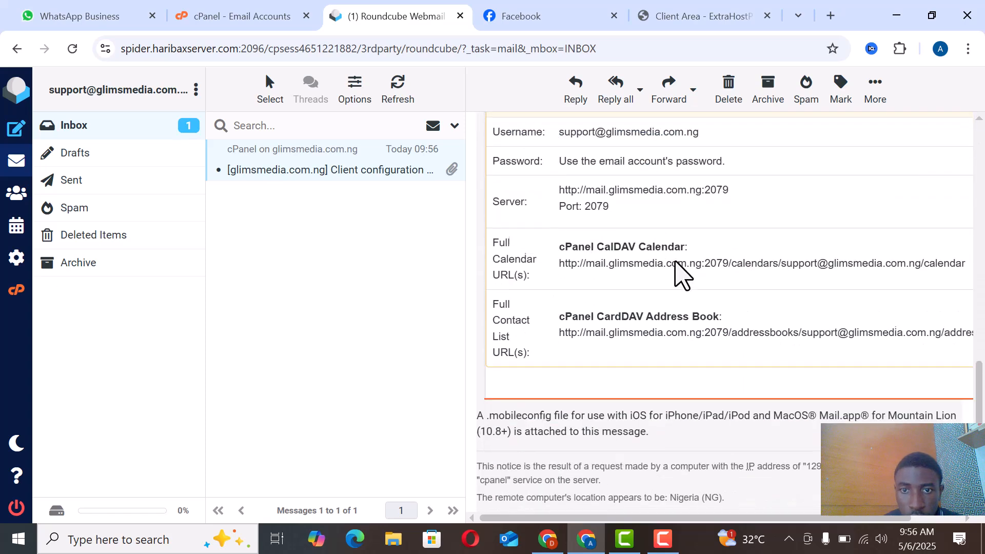
pyautogui.scroll(10, 570, 285)
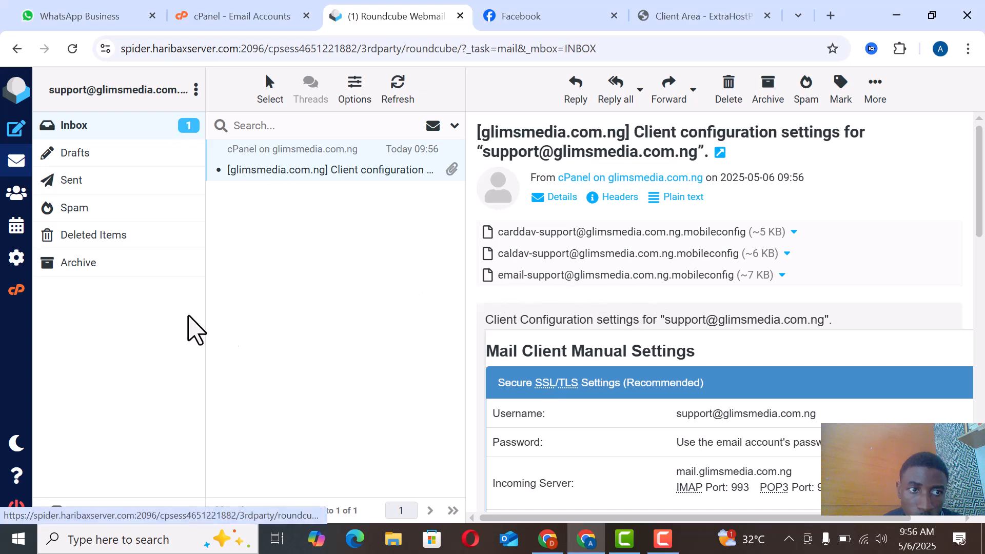
# Step: Open the support account's existing identity in the webmail settings and change its display name to Glims Royal Dynasty
pyautogui.click(23, 266)
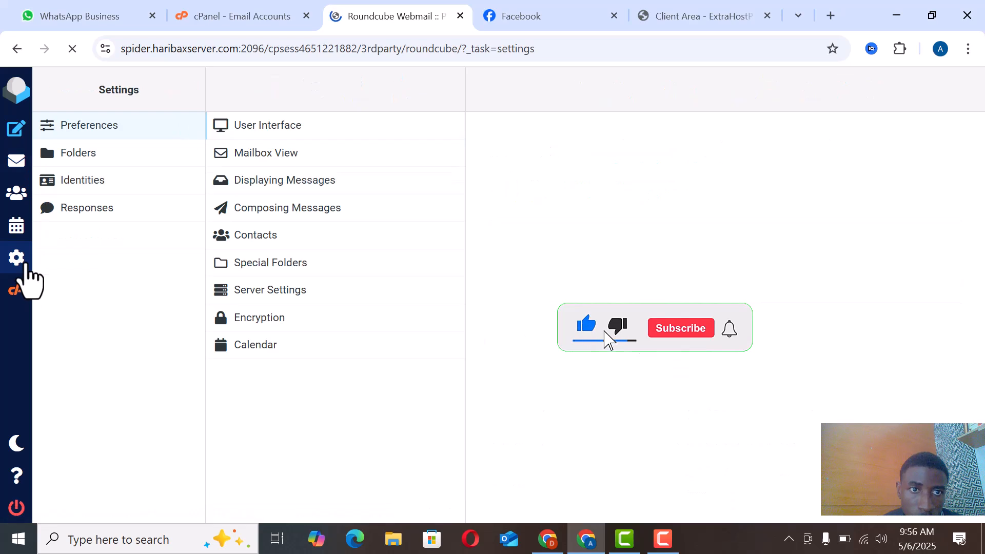
pyautogui.click(105, 186)
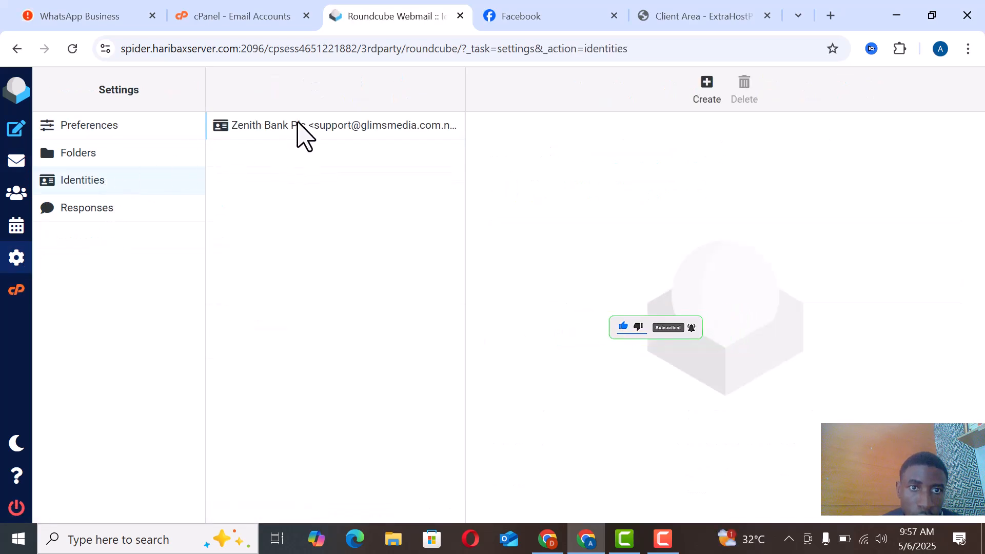
pyautogui.click(306, 128)
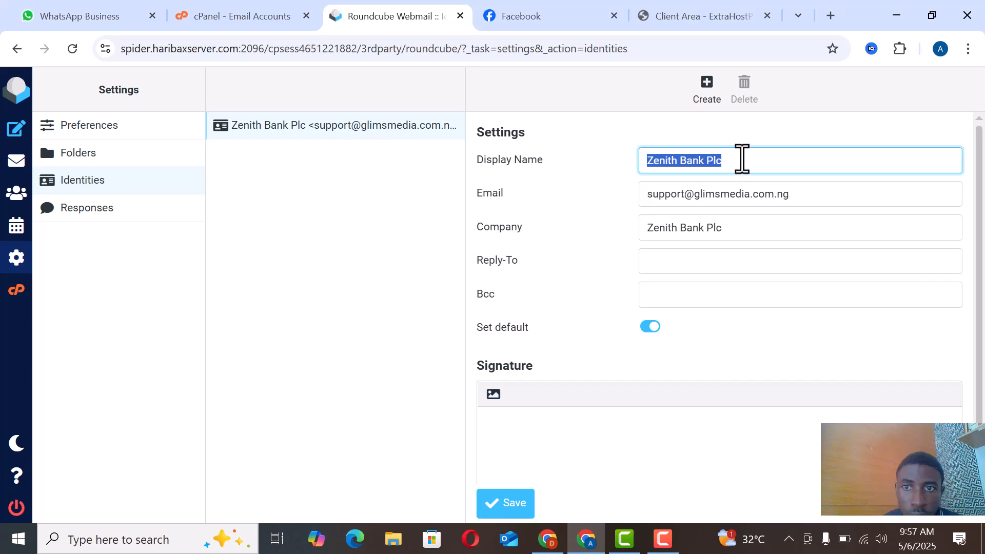
pyautogui.doubleClick(757, 160)
pyautogui.tripleClick(697, 165)
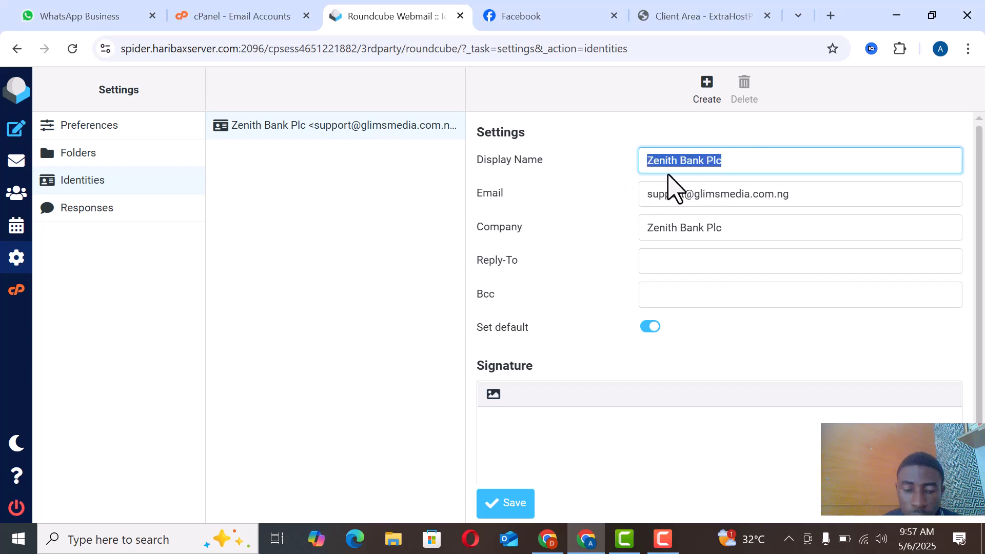
pyautogui.write('Glims Royal Dynasty')
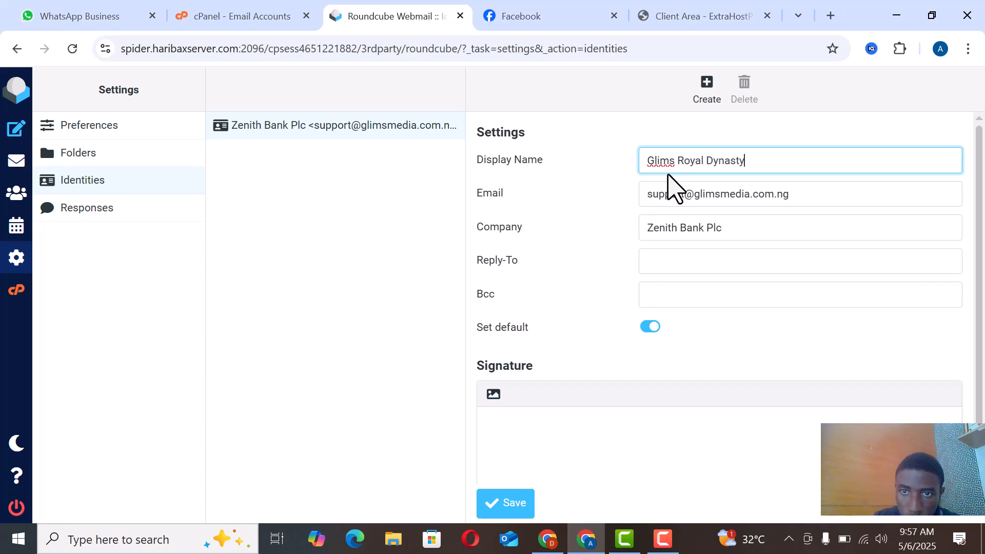
# Step: Set the identity's company to Glims Royal Dynasty and save the identity
pyautogui.press('Tab')
pyautogui.press('Tab')
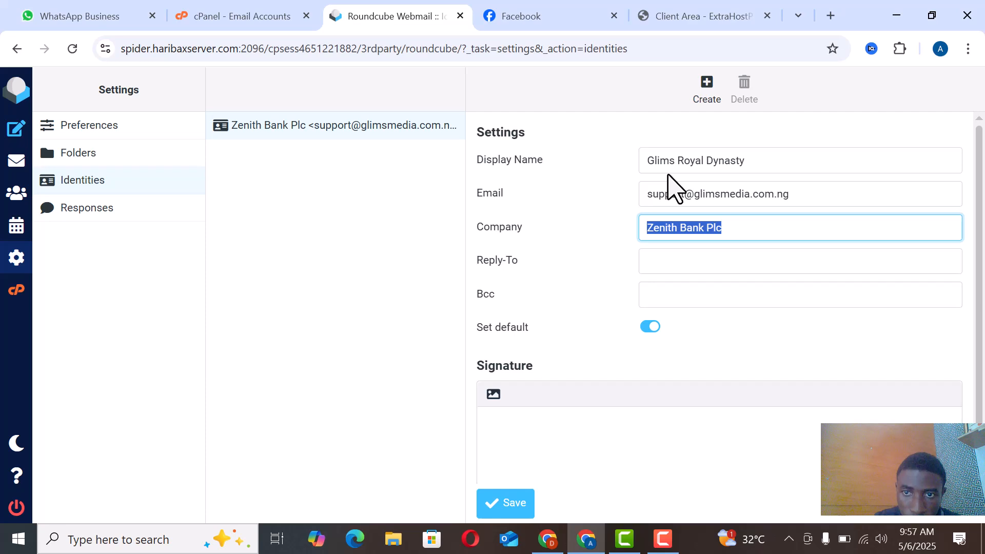
pyautogui.write('Glims Royal Dynasty')
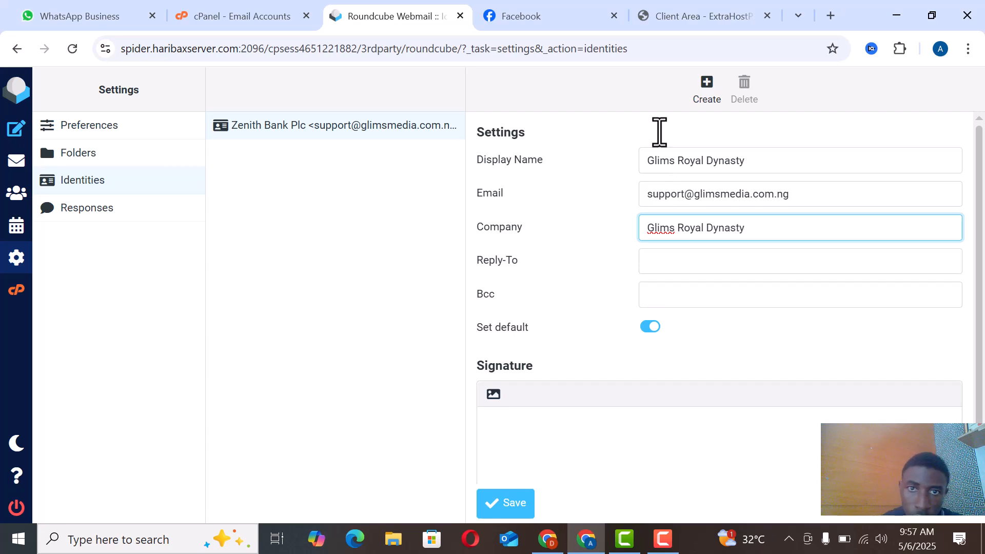
pyautogui.scroll(-1, 668, 236)
pyautogui.click(516, 510)
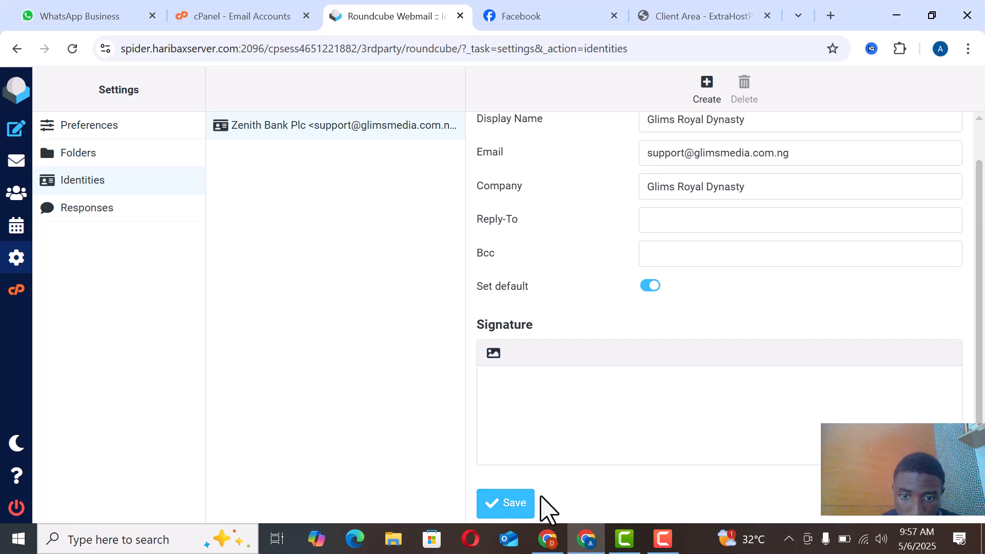
pyautogui.click(521, 508)
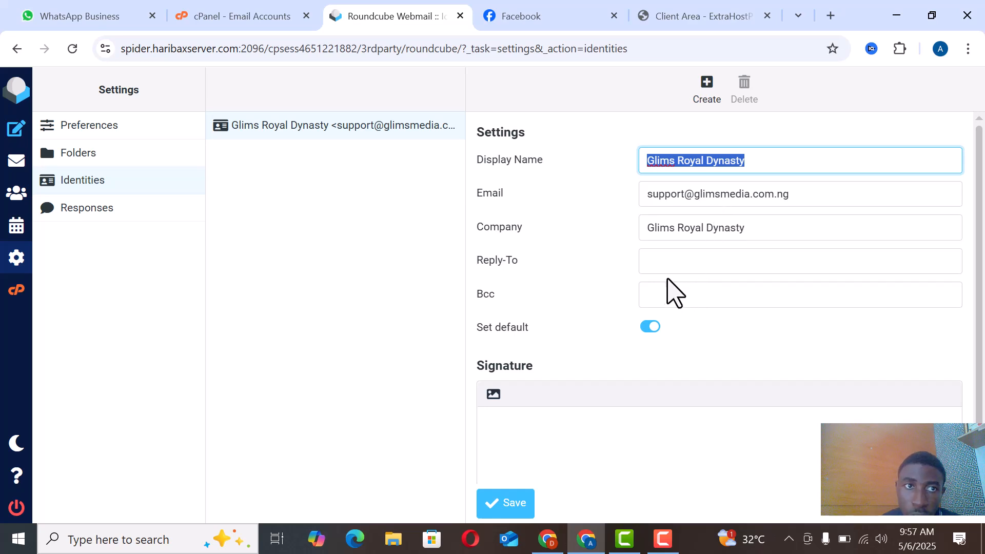
# Step: Start a new message from the support account and enter the recipient's Gmail address
pyautogui.click(12, 133)
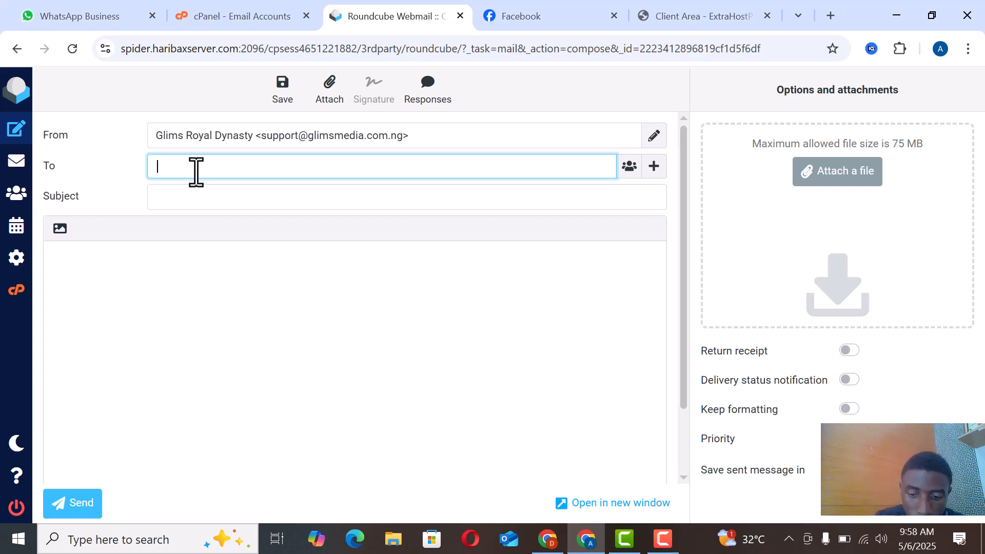
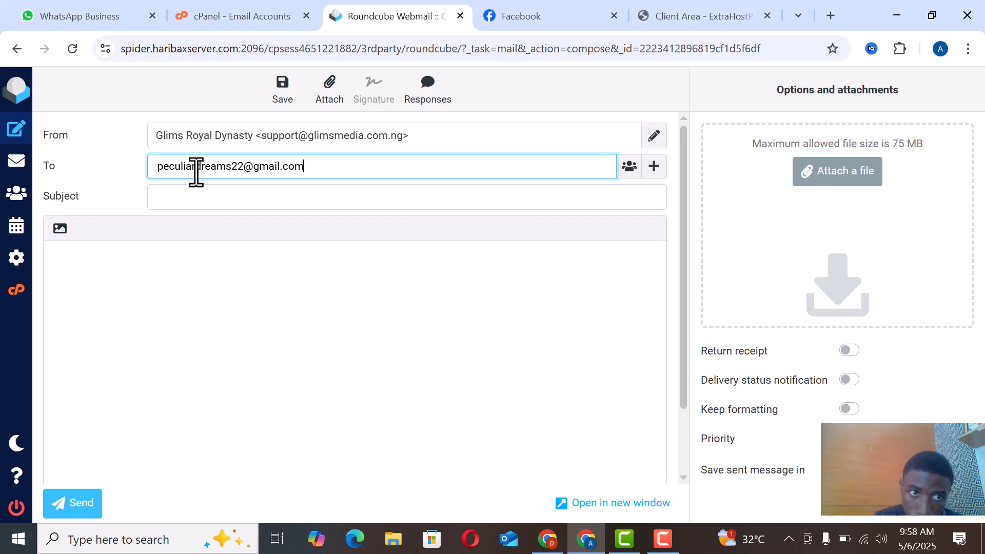
pyautogui.press('Tab')
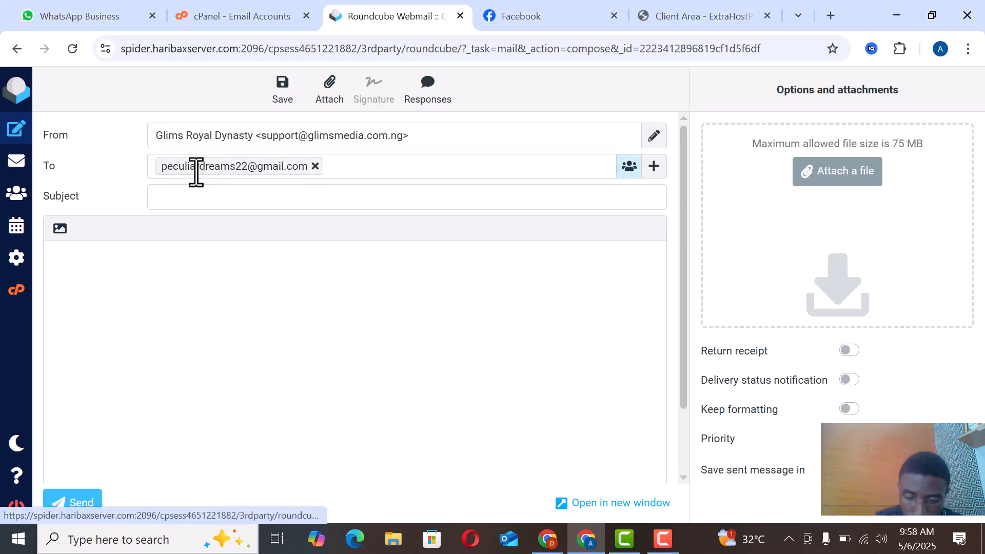
# Step: Send the message with the subject "Proposal" and the body "Hello, I need quotation for your solar installation"
pyautogui.click(200, 204)
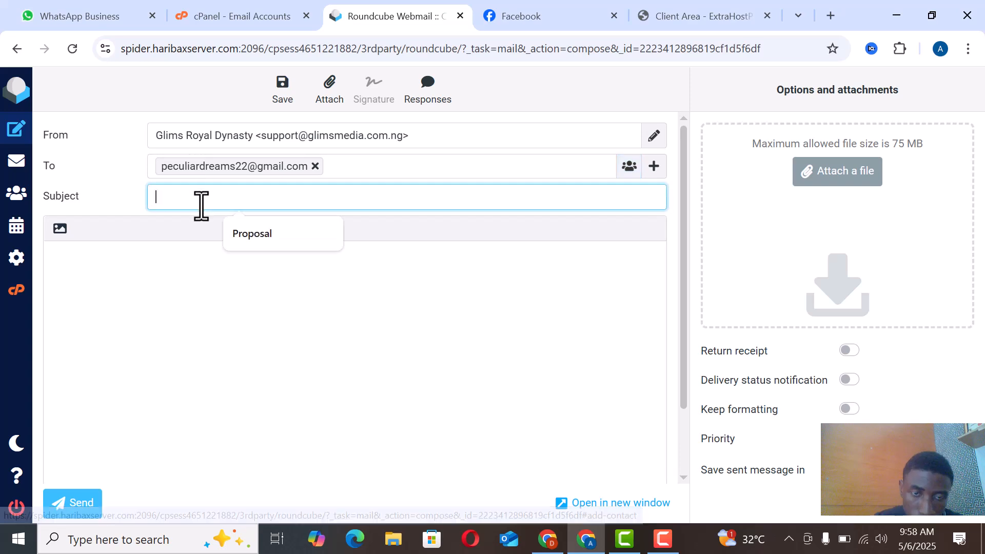
pyautogui.click(300, 240)
pyautogui.click(130, 288)
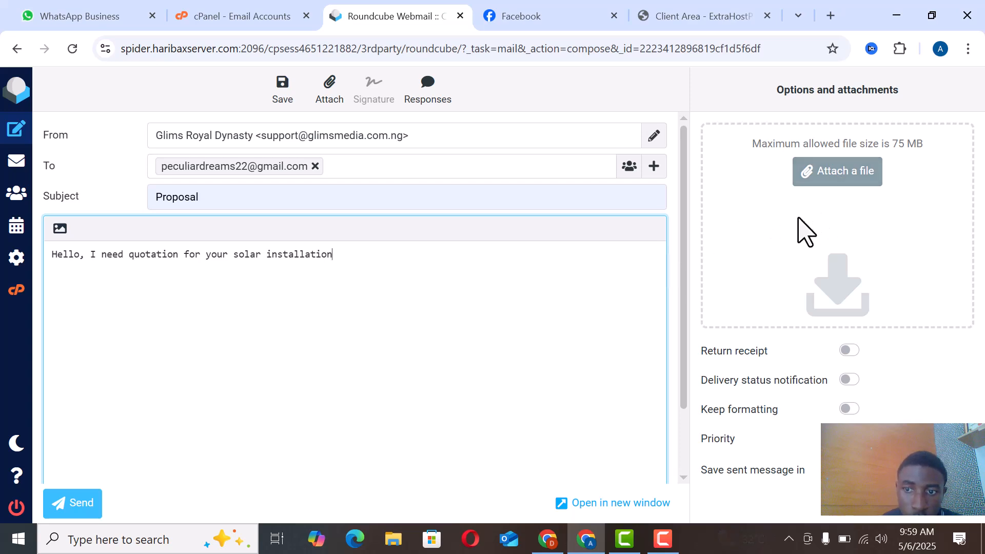
pyautogui.scroll(-2, 513, 321)
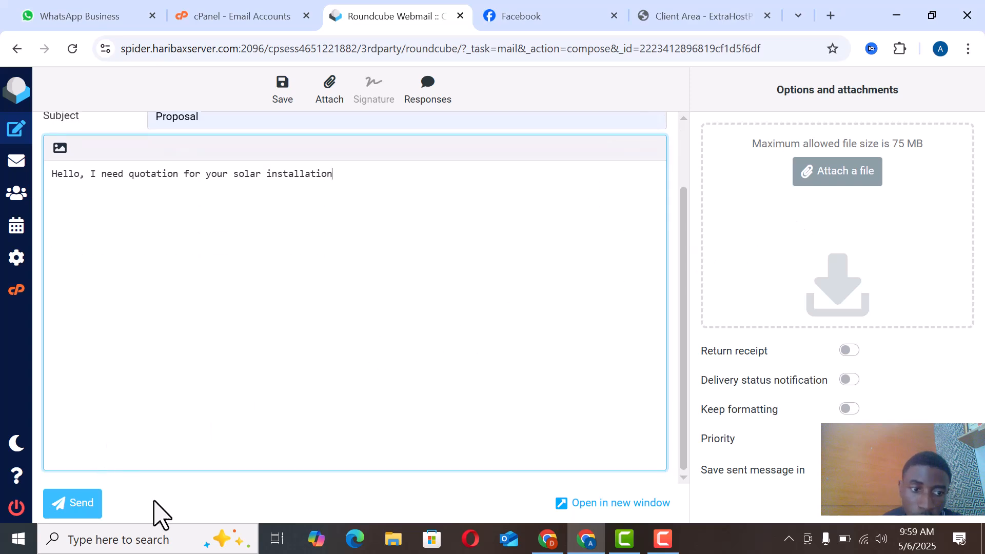
pyautogui.press('F9')
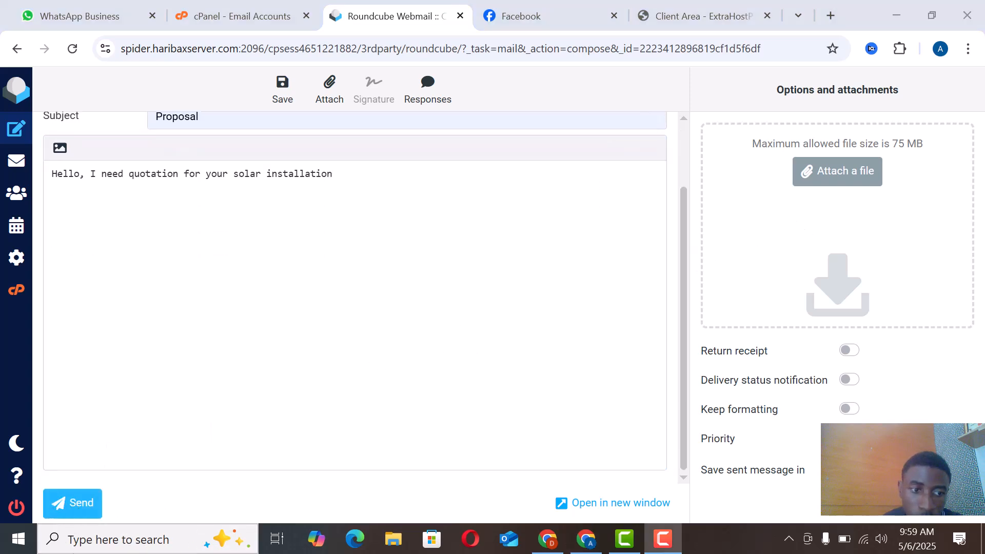
pyautogui.click(66, 505)
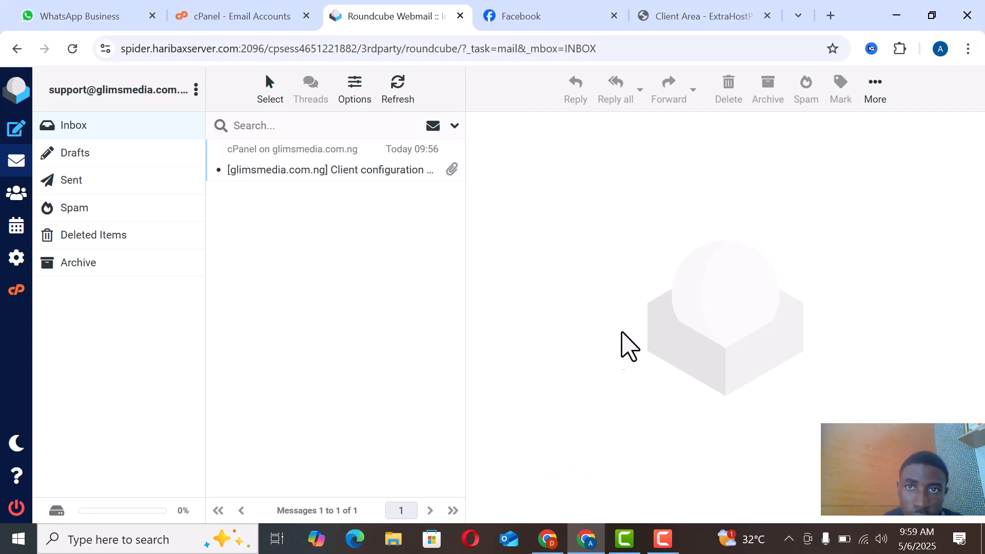
# Step: Switch to Gmail in a new browser tab and open the Proposal message from Glims Royal Dynasty in the spam folder
pyautogui.click(831, 16)
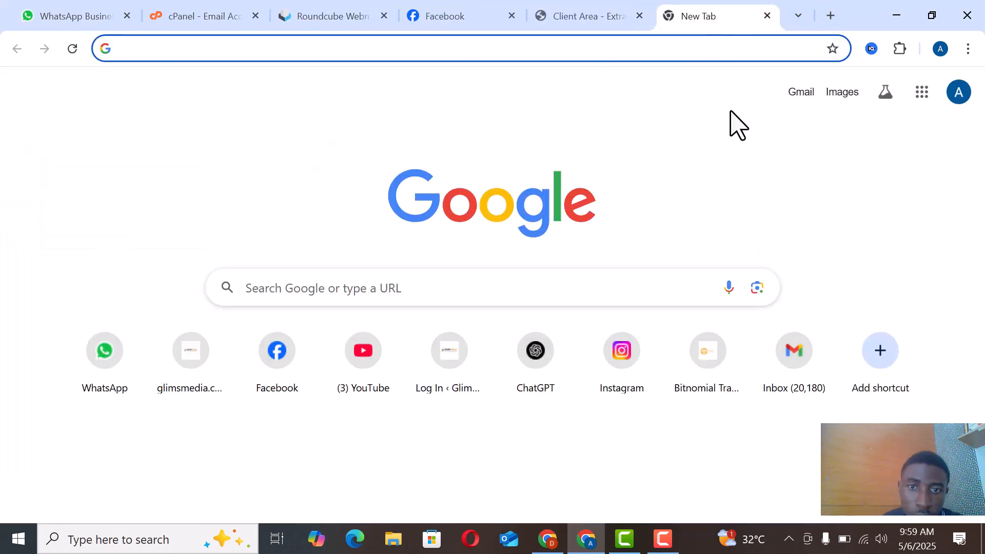
pyautogui.click(798, 92)
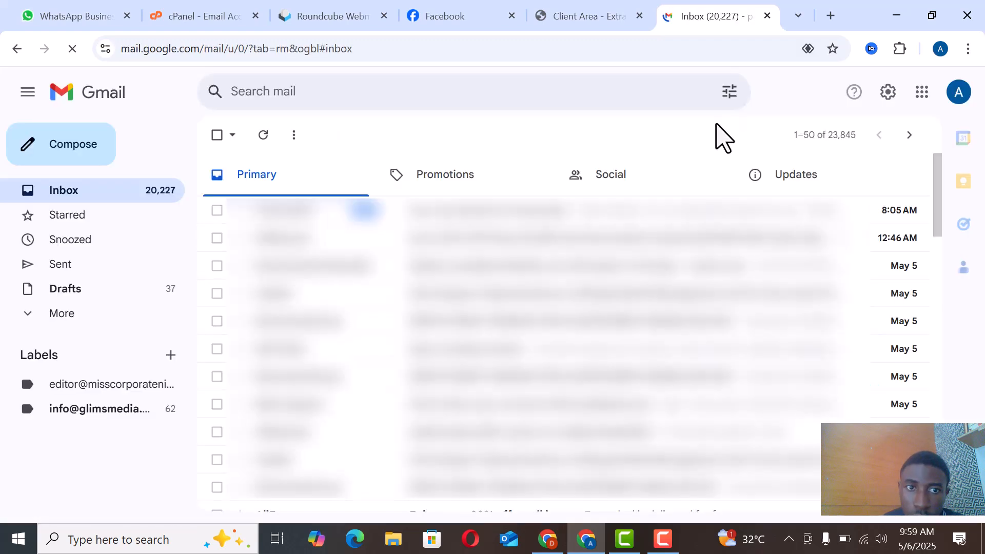
pyautogui.click(61, 314)
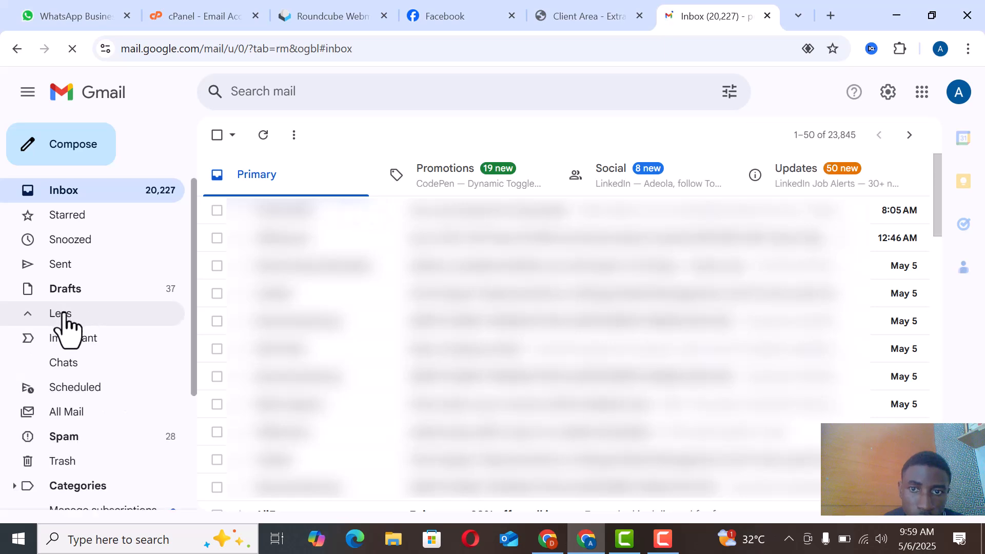
pyautogui.click(93, 440)
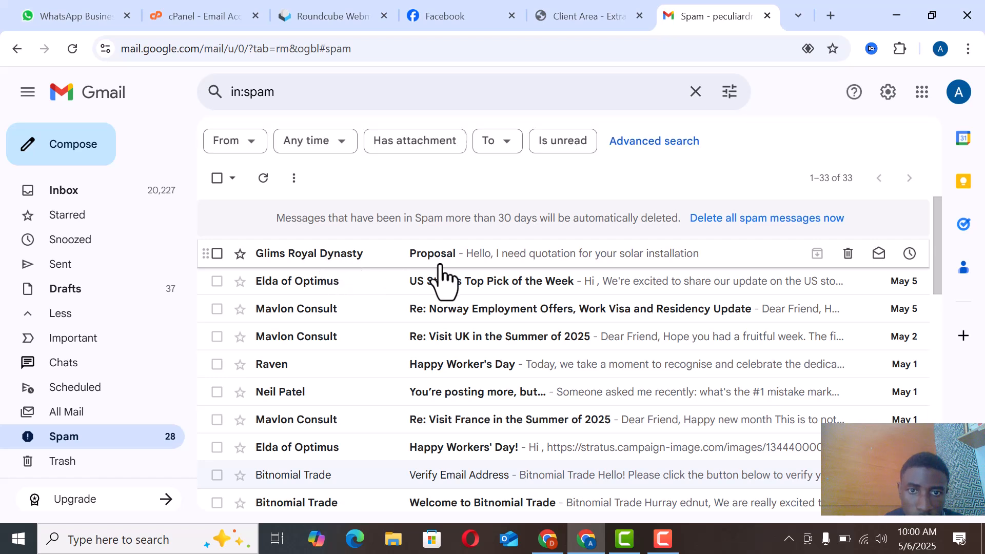
pyautogui.click(562, 261)
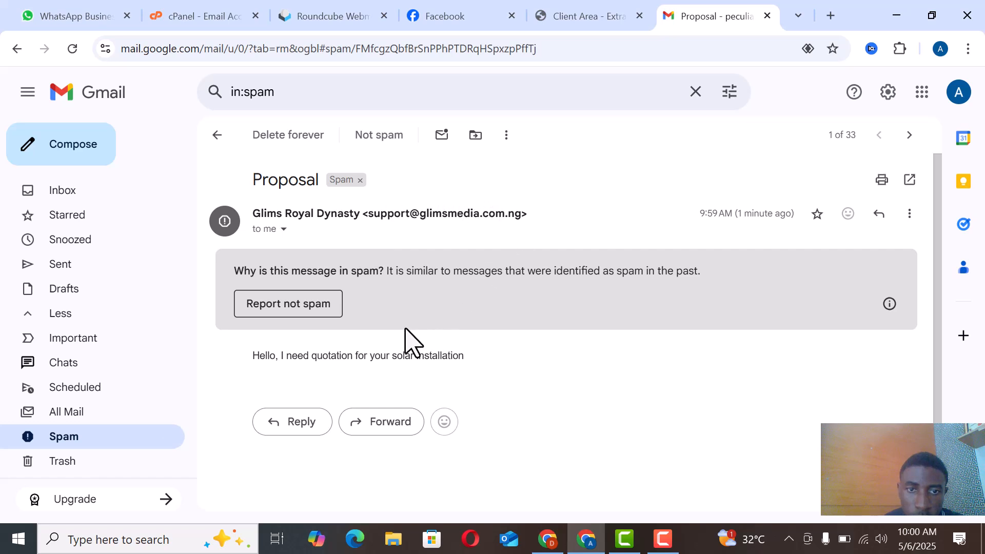
# Step: Report the Proposal message as not spam and check for it in the Gmail inbox
pyautogui.scroll(-1, 411, 339)
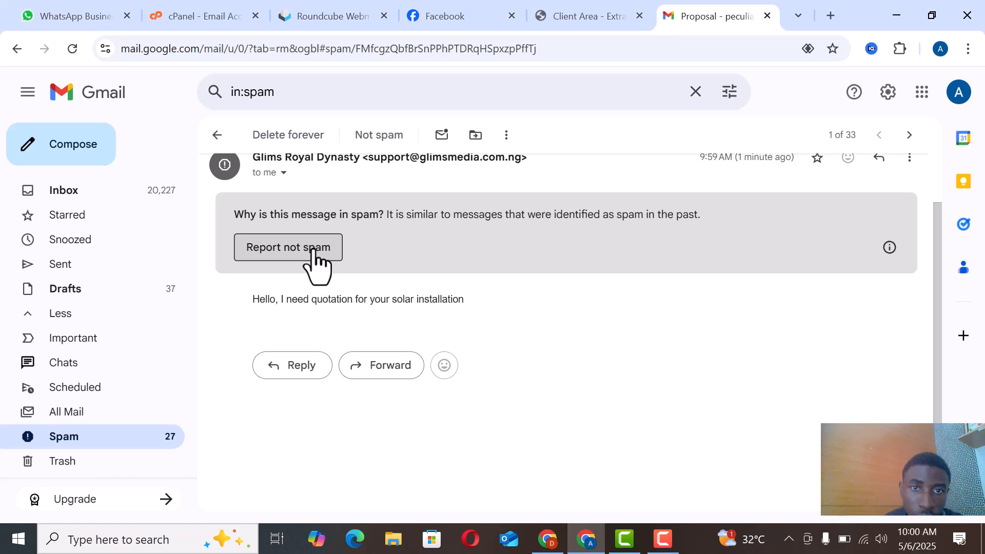
pyautogui.click(314, 250)
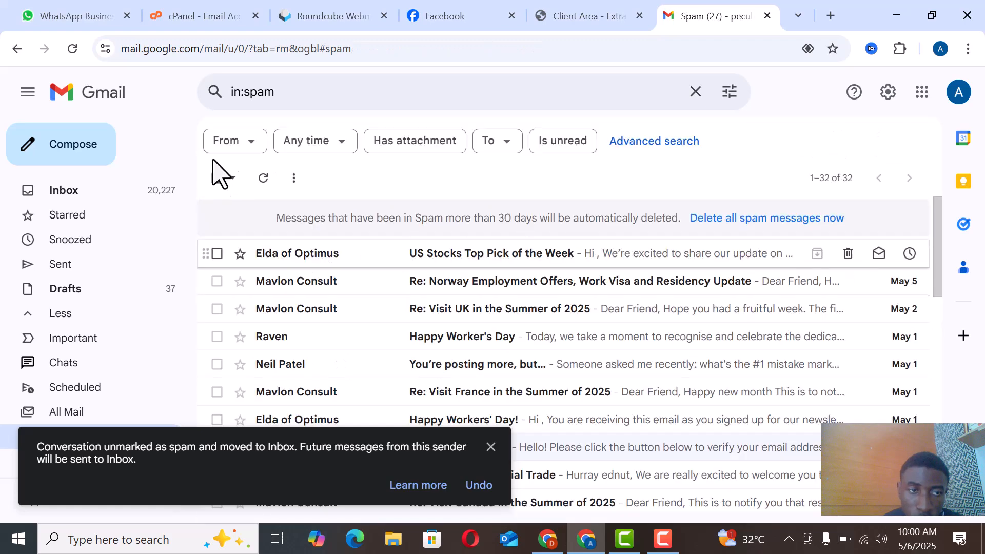
pyautogui.click(126, 191)
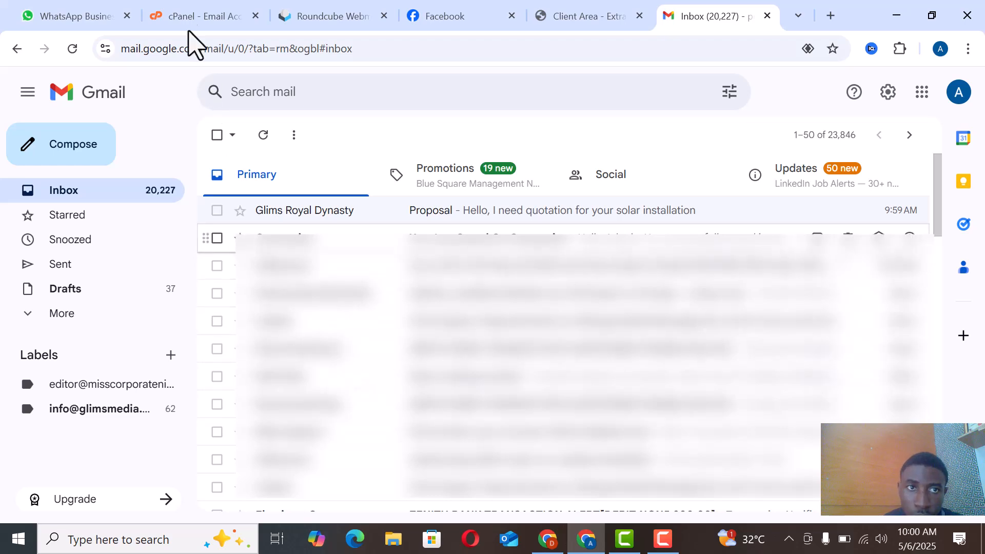
# Step: Switch back to the cPanel email accounts list
pyautogui.click(216, 16)
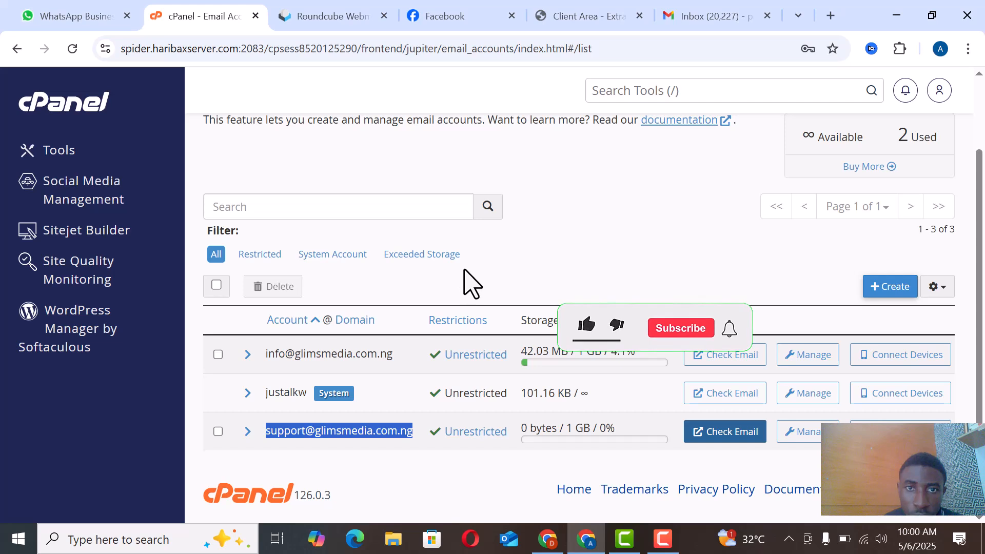